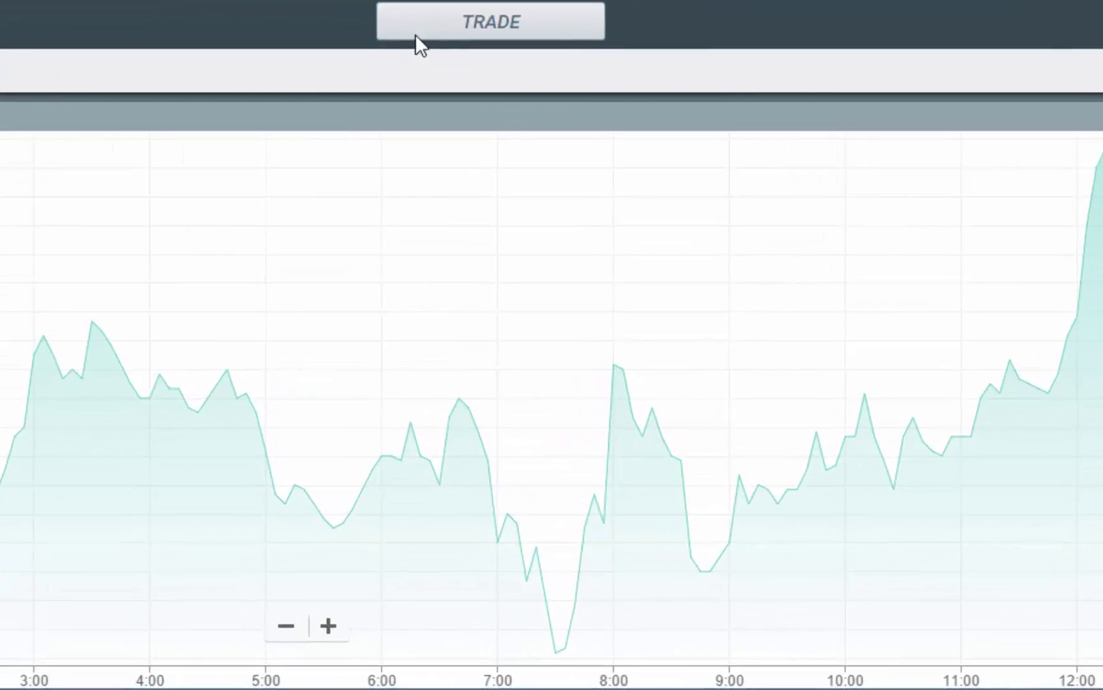
# Open a trade ticket and load the E-Mini S&P 500 contract EPZ5 into it
pyautogui.click(417, 34)
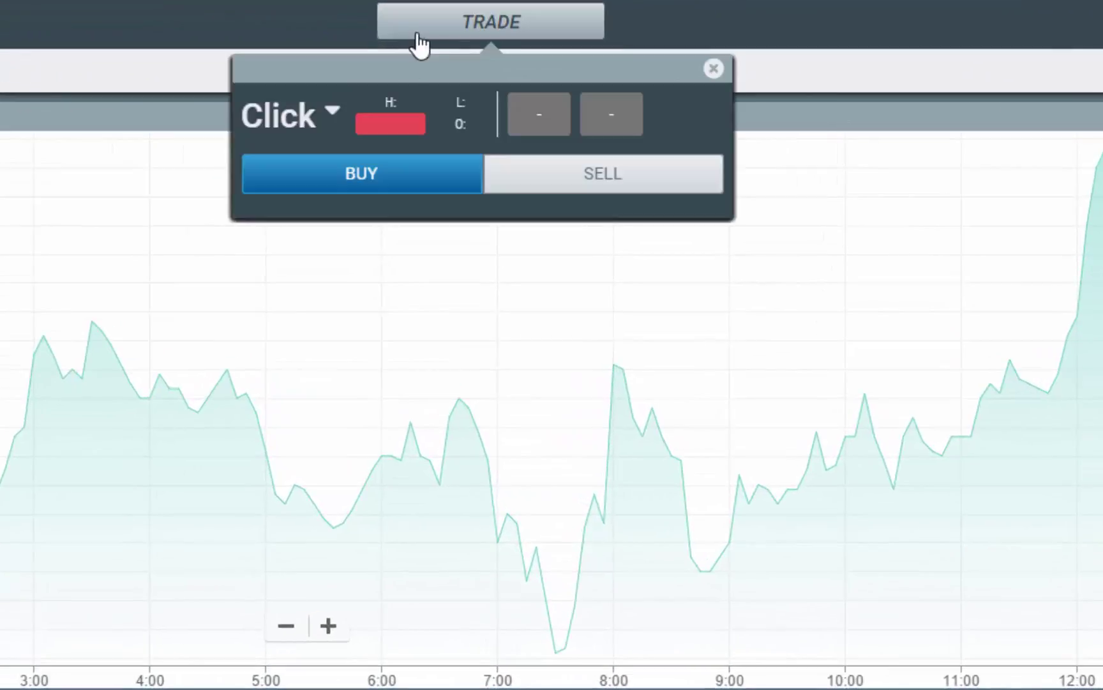
pyautogui.click(272, 121)
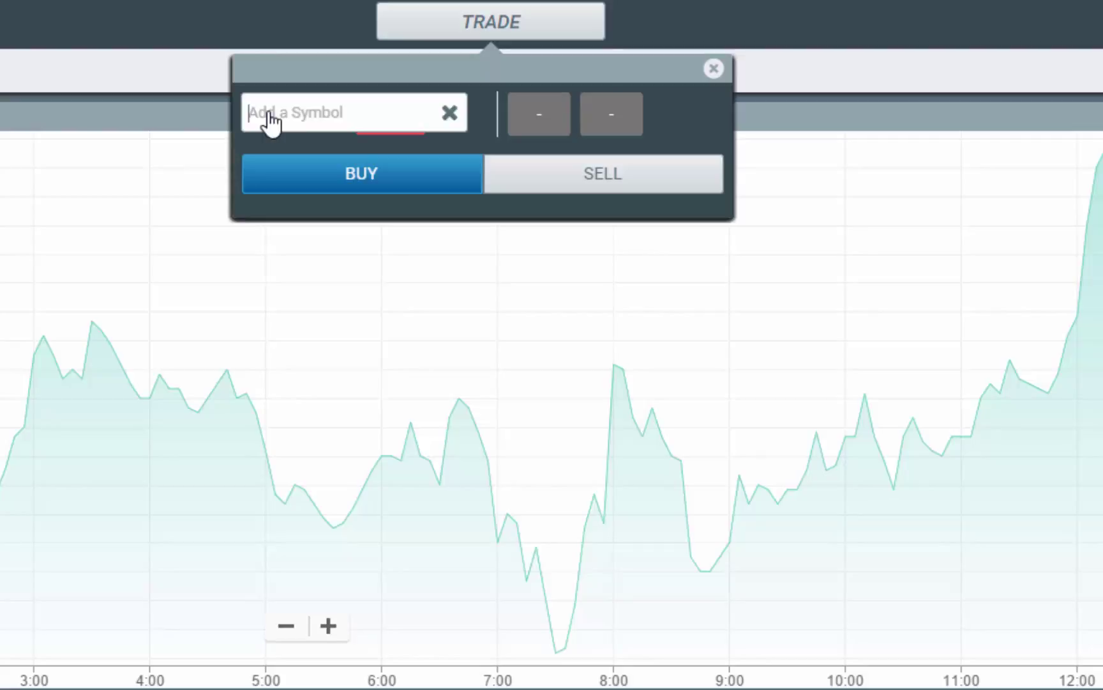
pyautogui.write('ep')
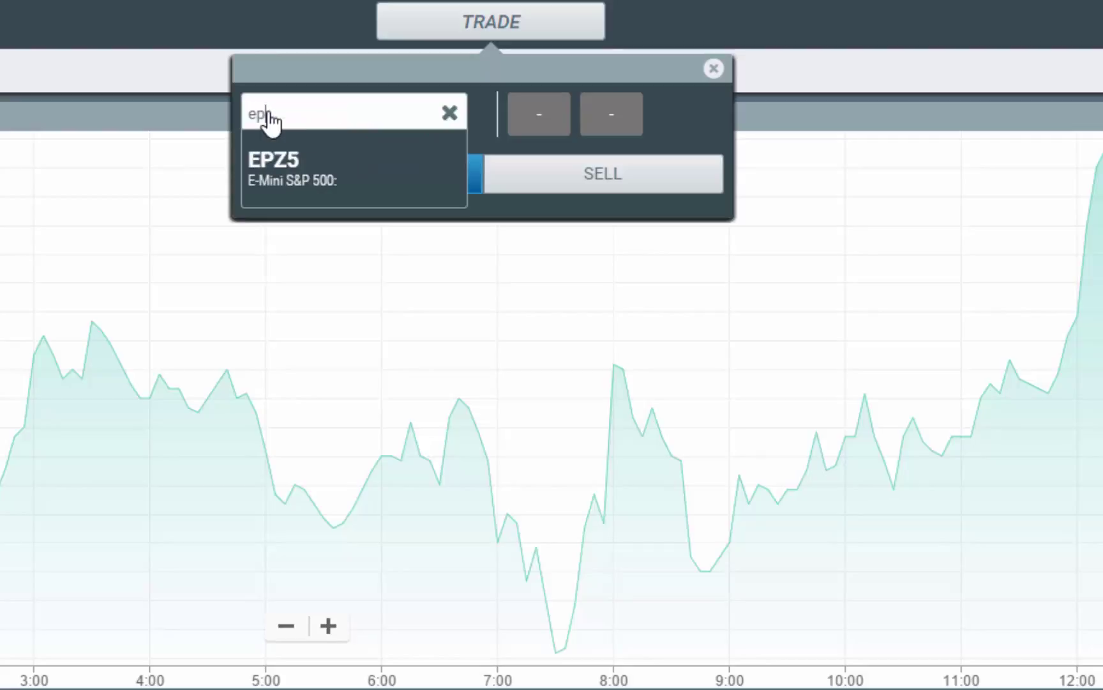
pyautogui.click(268, 164)
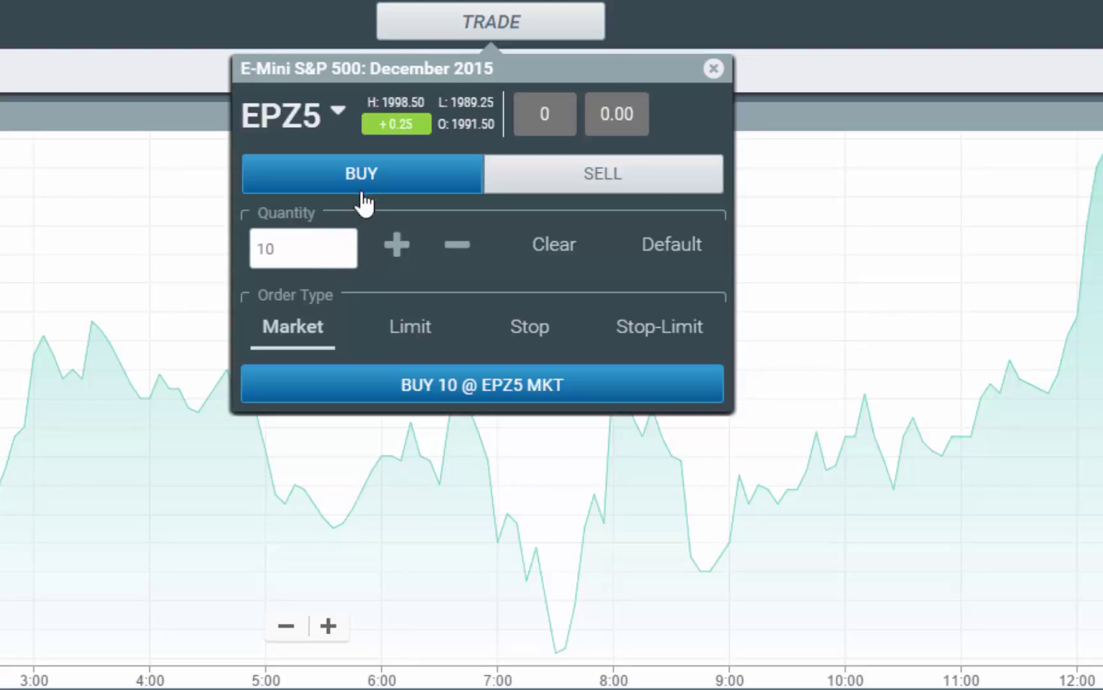
# Make the EPZ5 ticket a sell order with the Limit order type
pyautogui.click(561, 192)
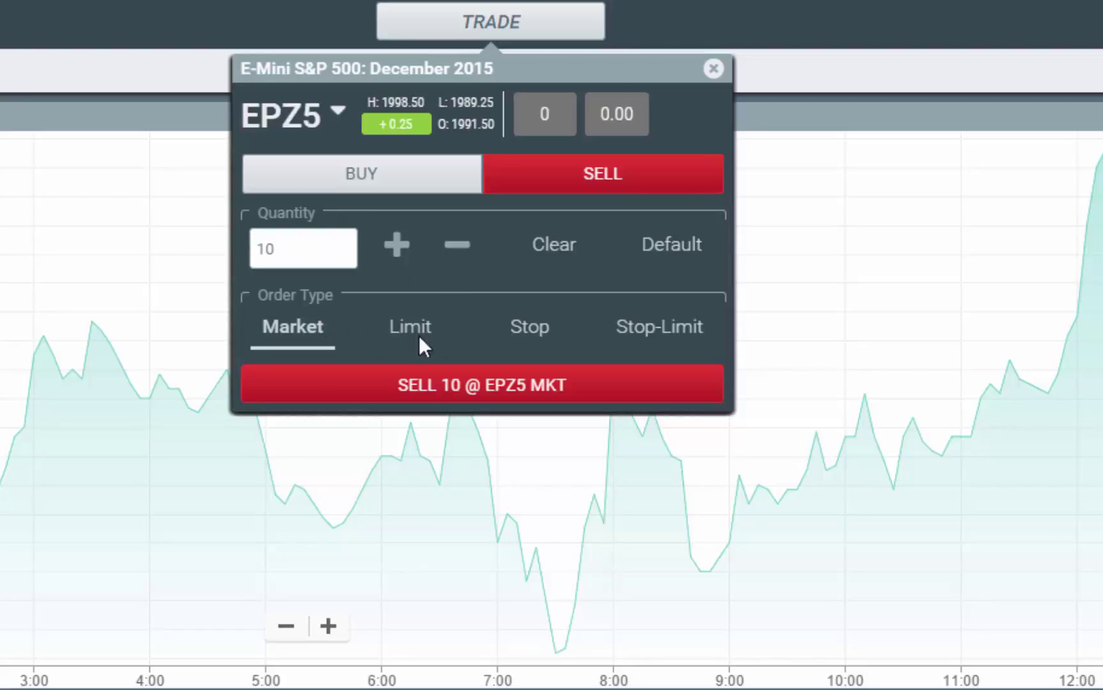
pyautogui.click(645, 341)
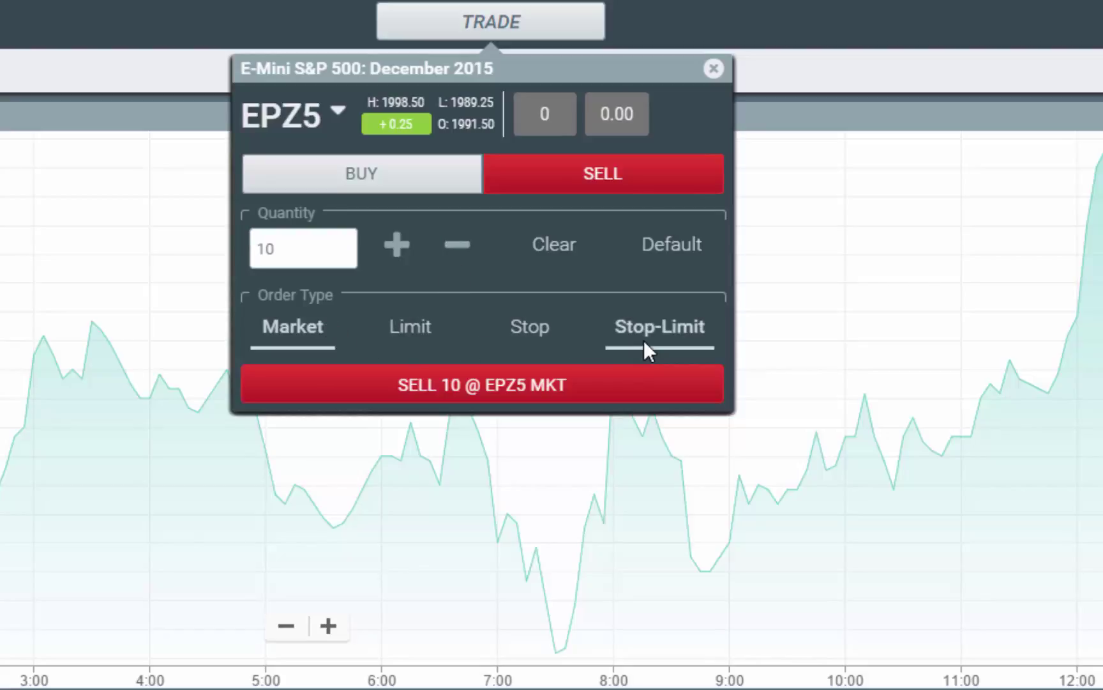
pyautogui.click(396, 339)
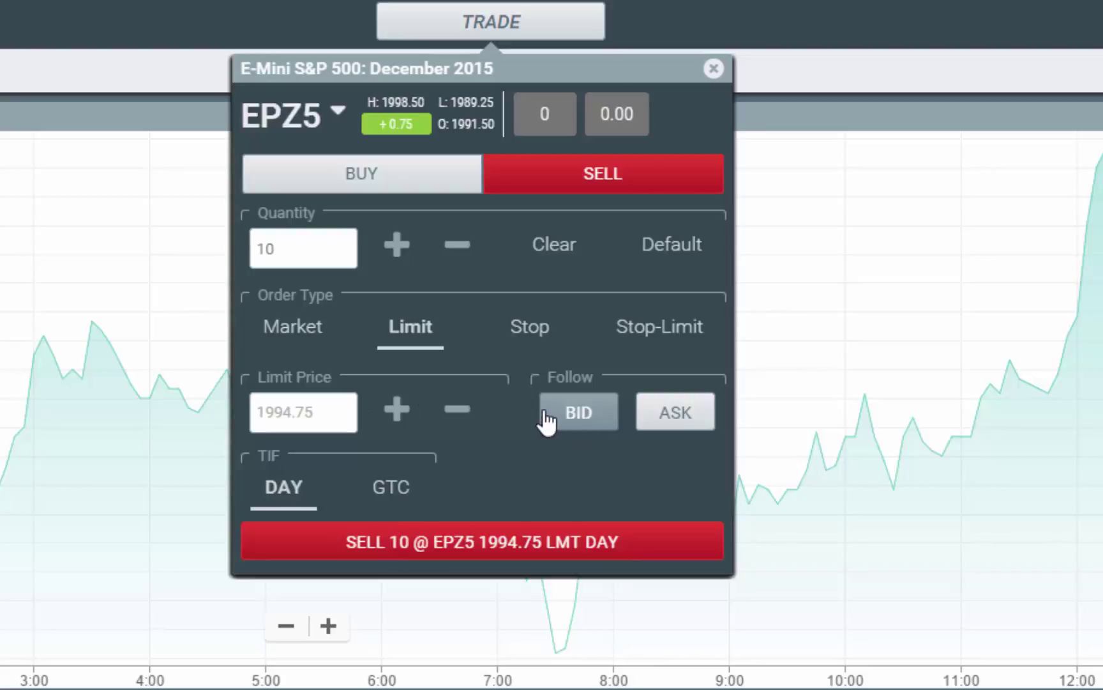
# Lower the limit price of the EPZ5 sell order to 1993.50
pyautogui.click(456, 412)
pyautogui.click(454, 416)
pyautogui.click(455, 416)
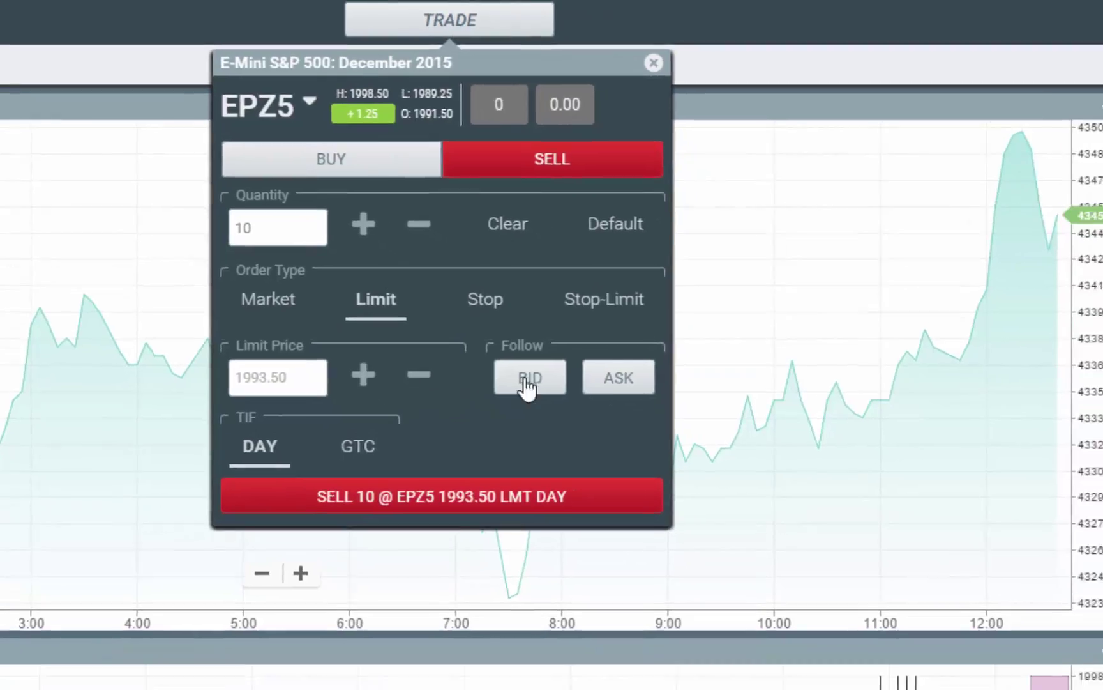
# Try the limit price following the bid and the ask, and switch the EPZ5 order to the buy side
pyautogui.click(562, 418)
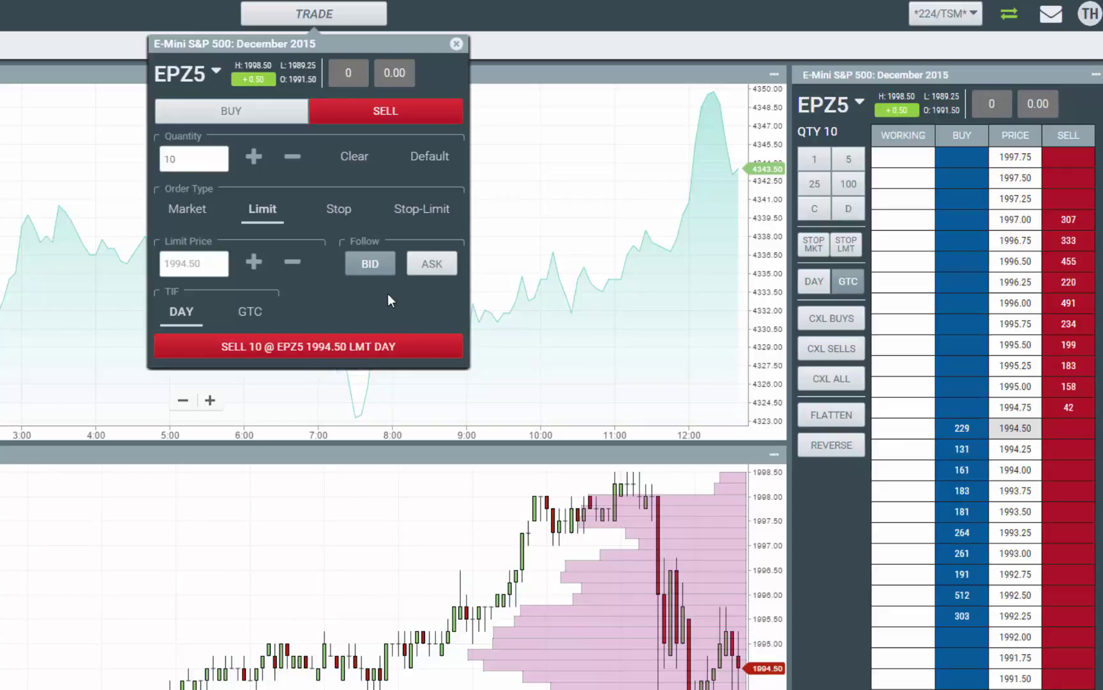
pyautogui.click(435, 275)
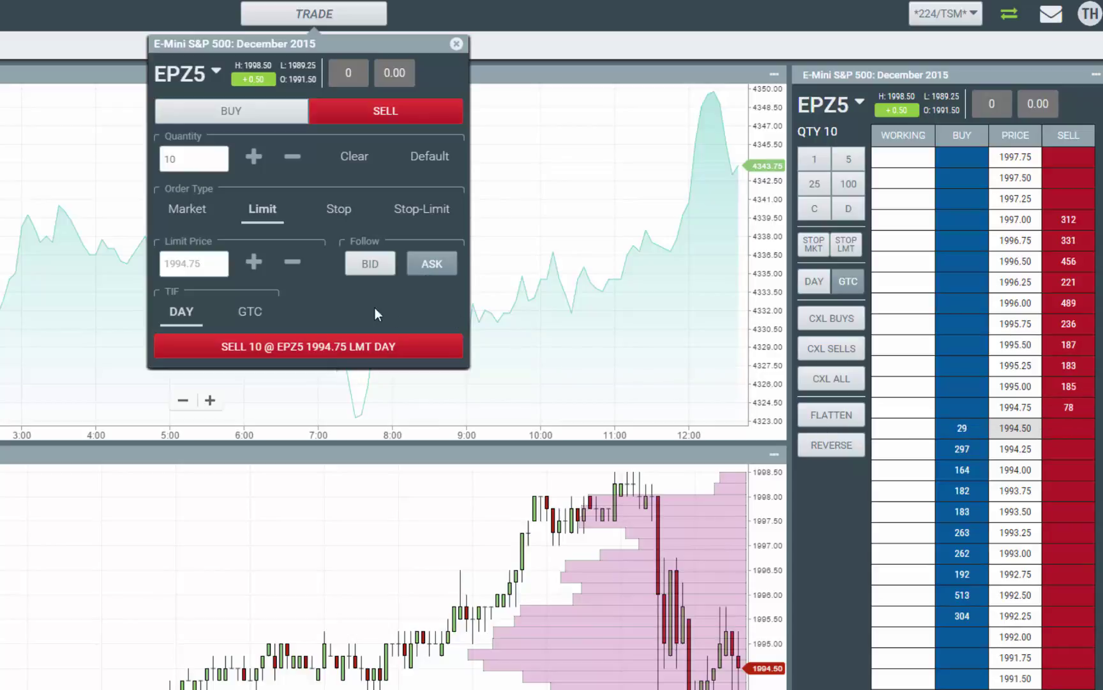
pyautogui.click(221, 113)
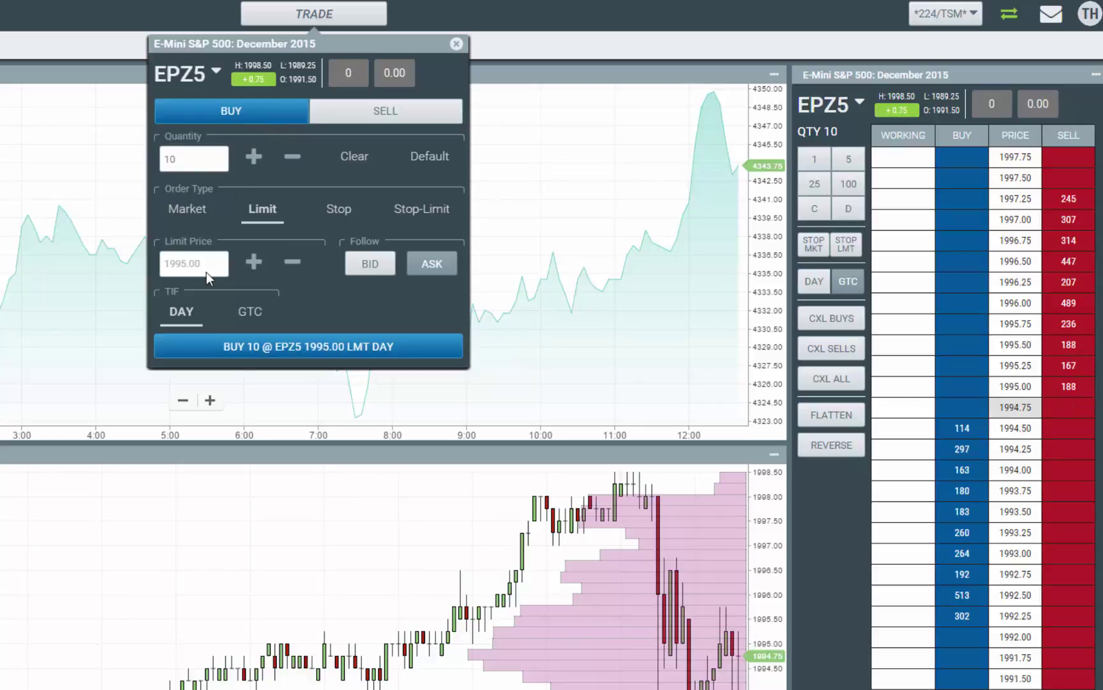
# Submit a DAY limit order to sell 10 EPZ5 with its price following the bid
pyautogui.click(363, 117)
pyautogui.click(361, 272)
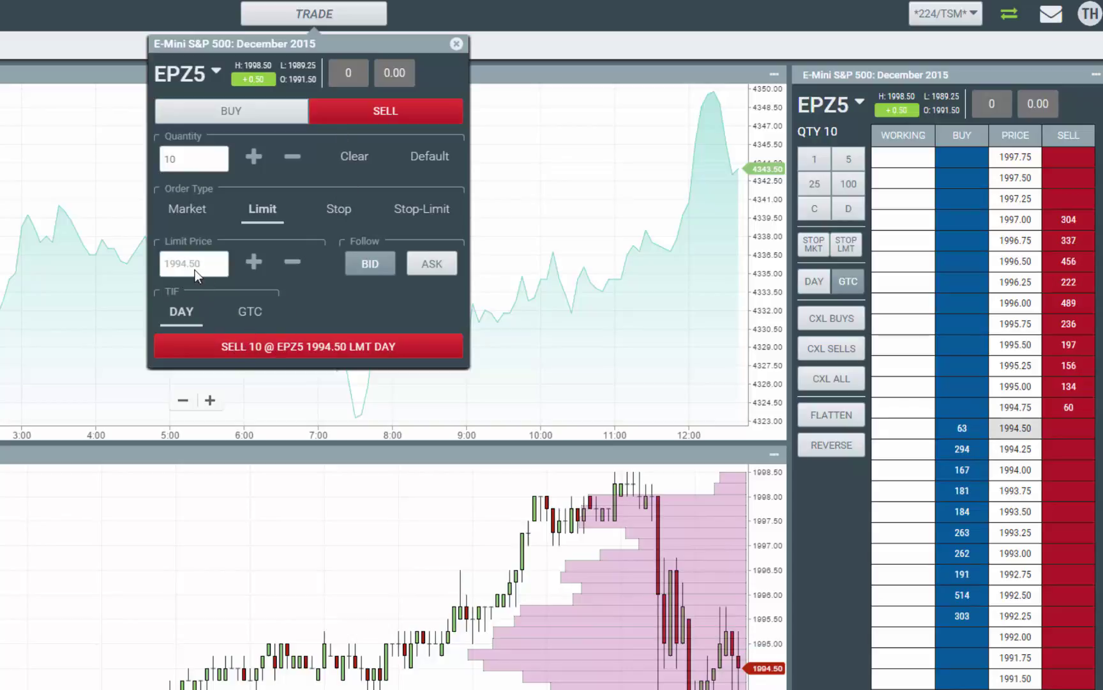
pyautogui.click(257, 348)
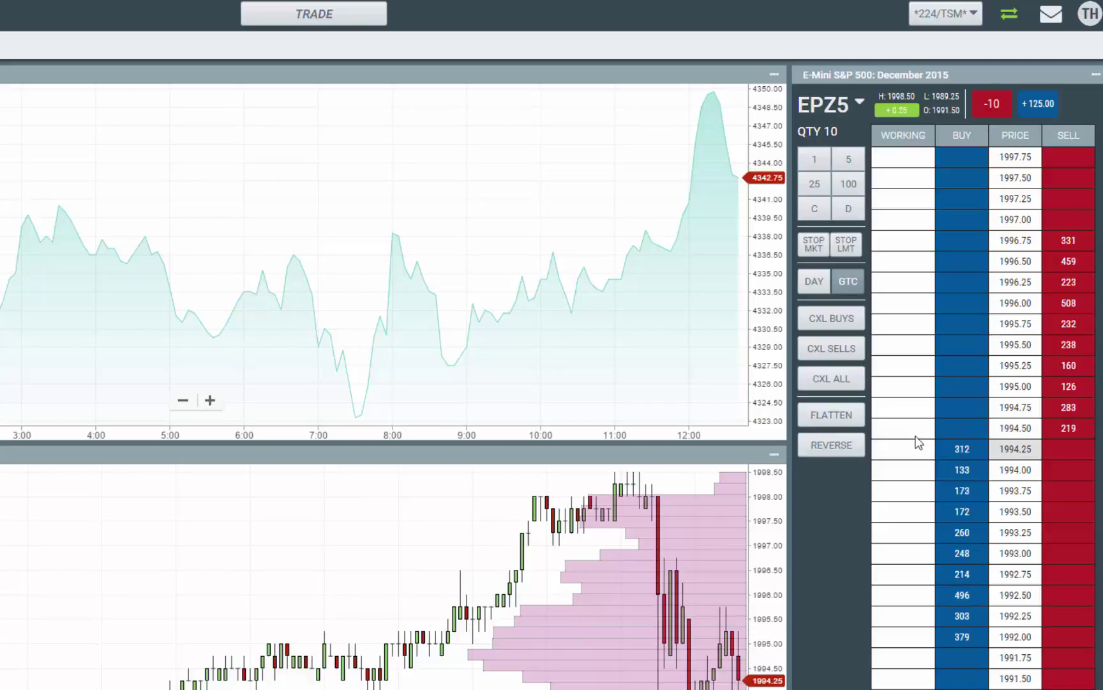
# Show the account's positions in the order and position list
pyautogui.click(962, 471)
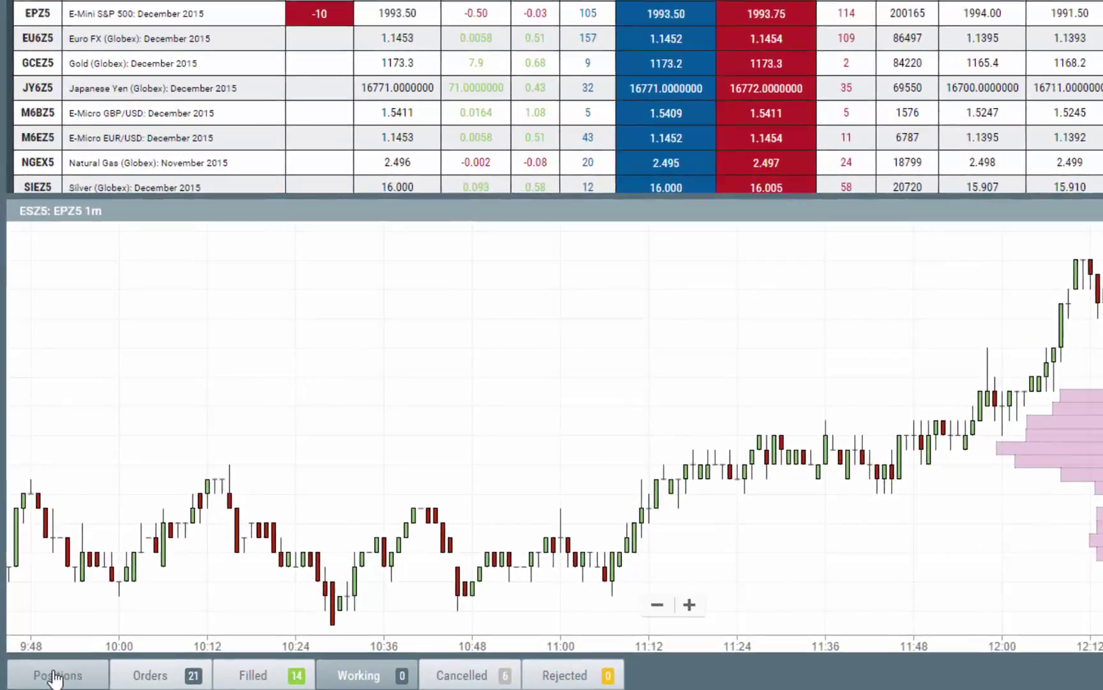
pyautogui.click(54, 675)
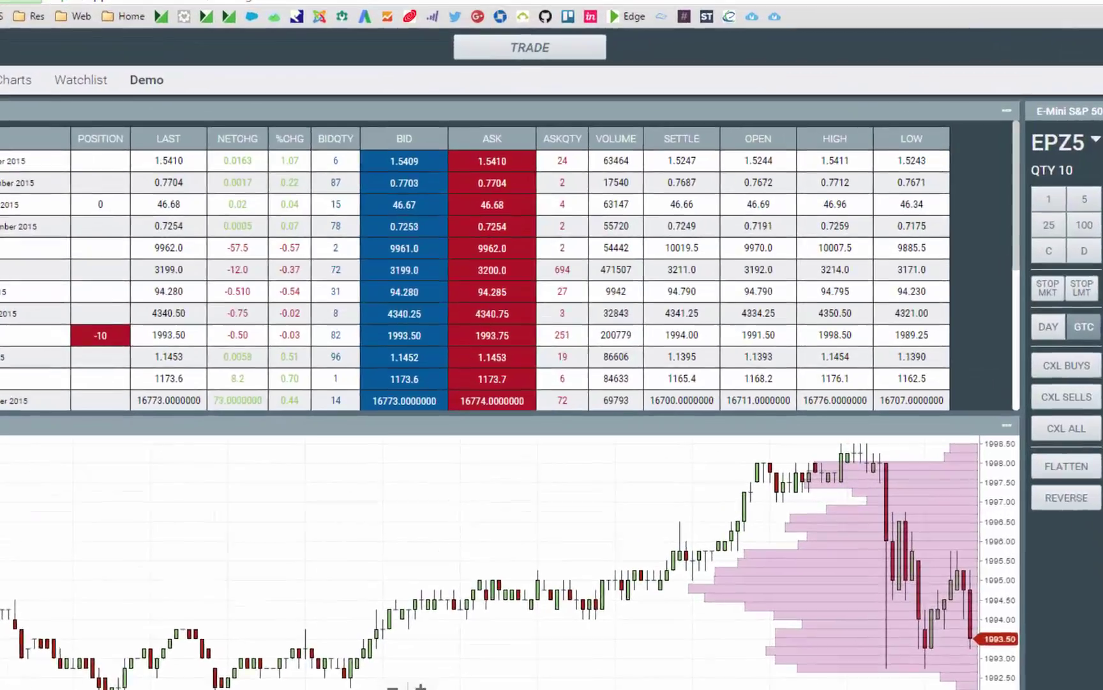
# View the EPZ5 trade ticket, opening it on its own and from the contract's watchlist position, and close it each time
pyautogui.click(530, 47)
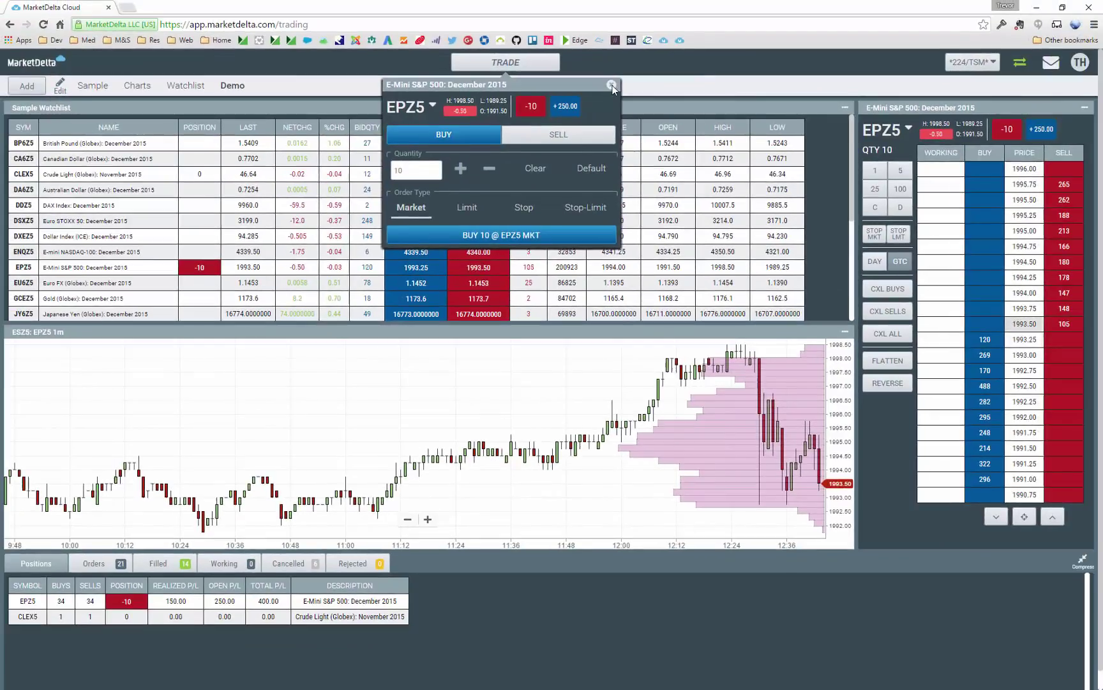
pyautogui.click(611, 84)
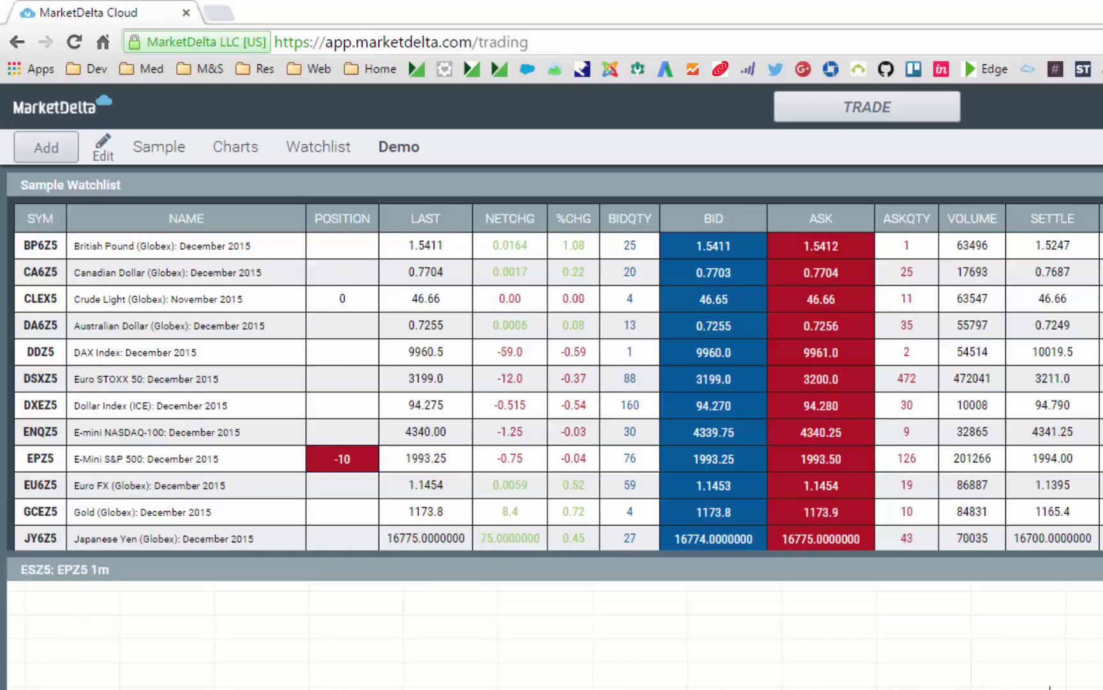
pyautogui.click(362, 475)
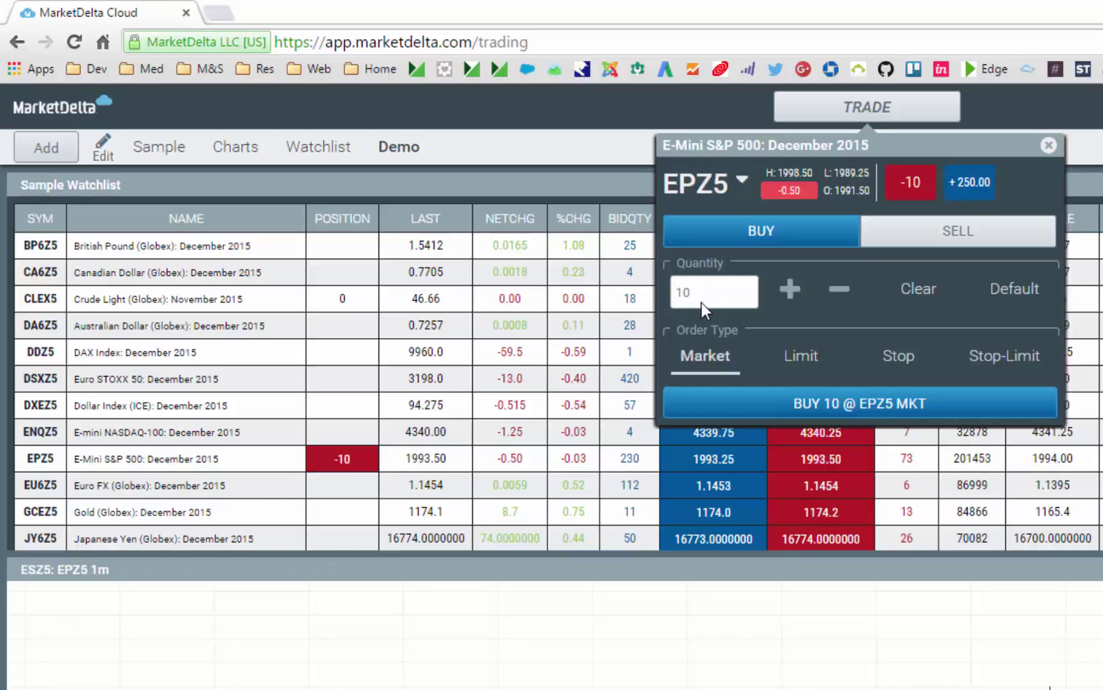
pyautogui.click(1049, 147)
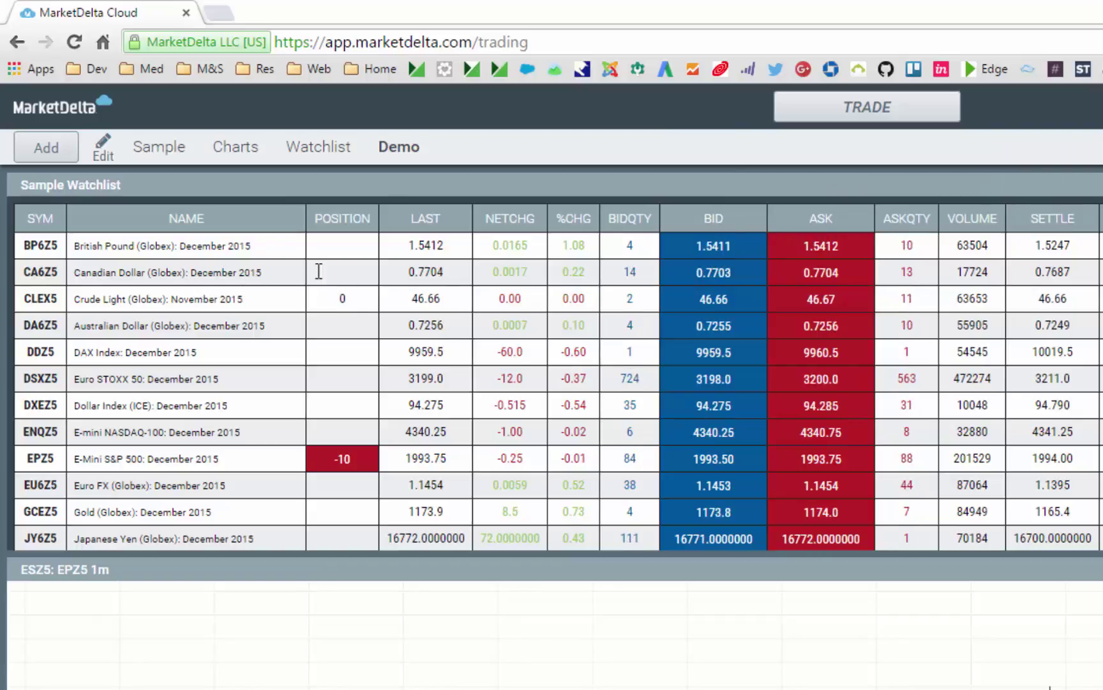
# Open a CA6Z5 buy ticket from its watchlist ask price, set quantity 1 with the Limit order type, and close it unsent
pyautogui.click(856, 288)
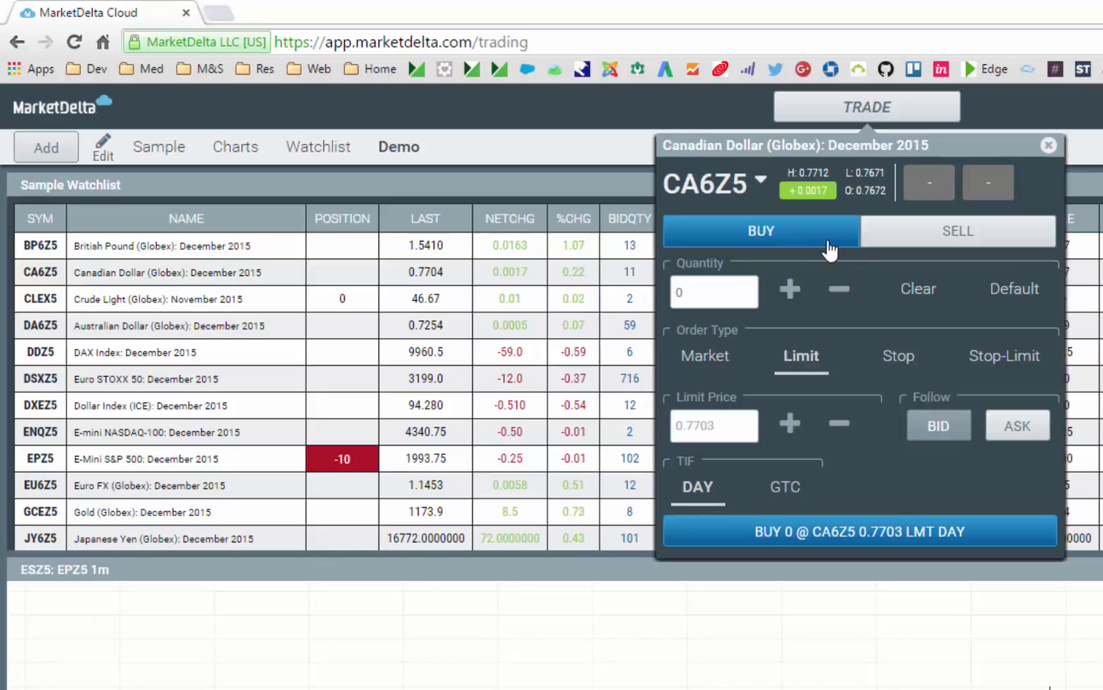
pyautogui.click(790, 290)
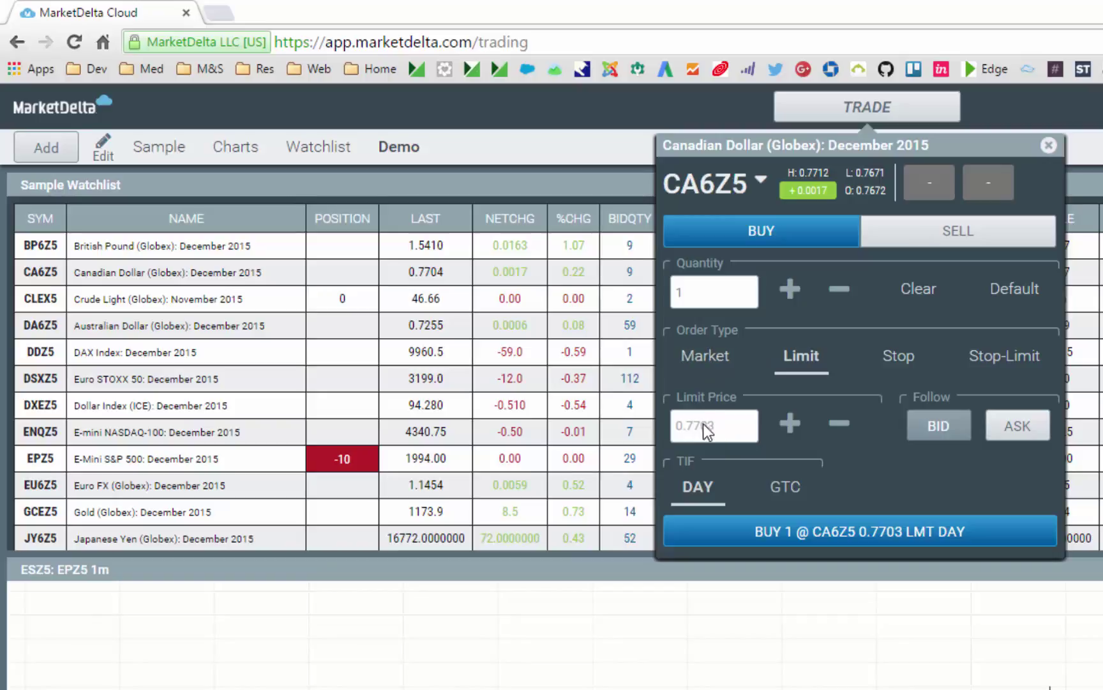
pyautogui.click(706, 358)
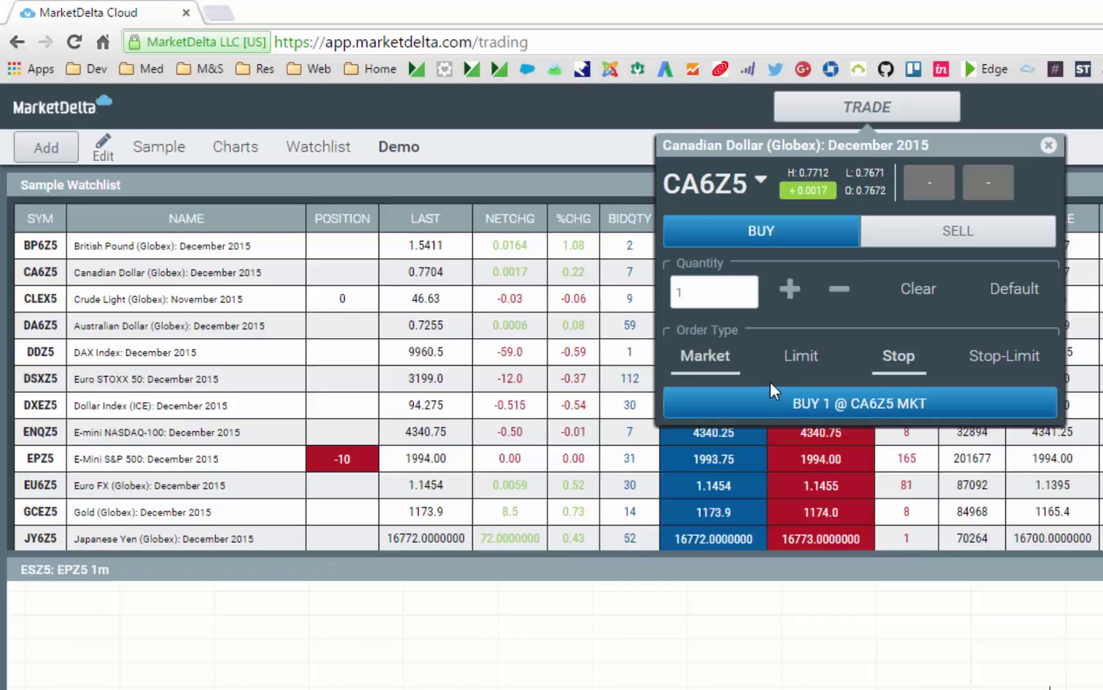
pyautogui.click(812, 368)
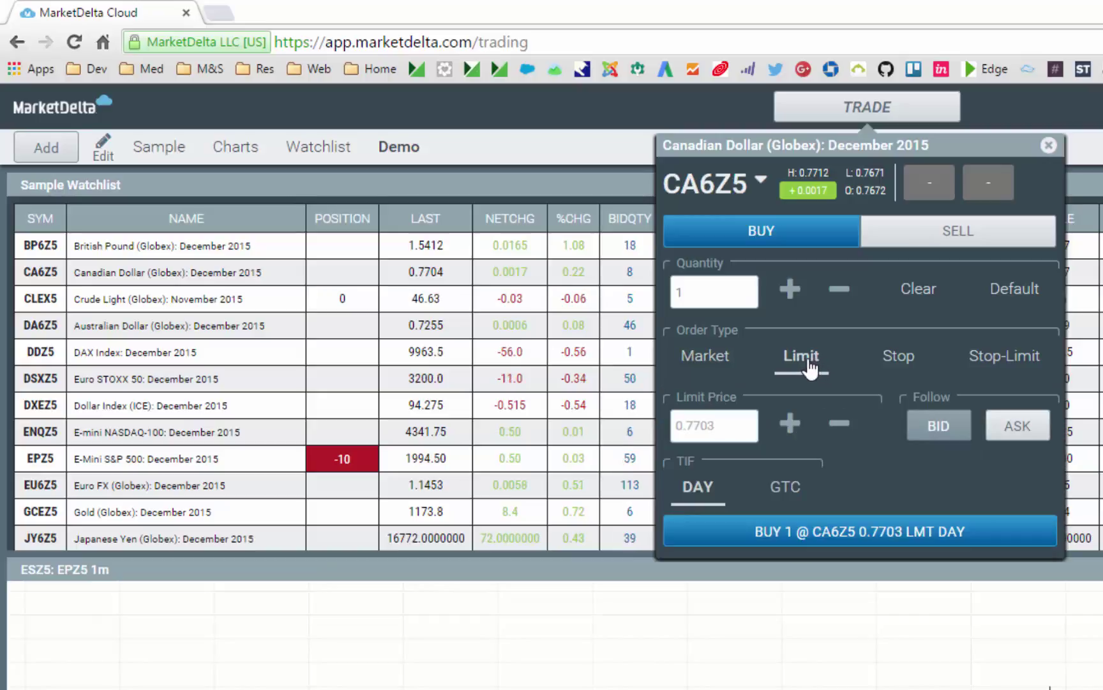
pyautogui.click(1049, 145)
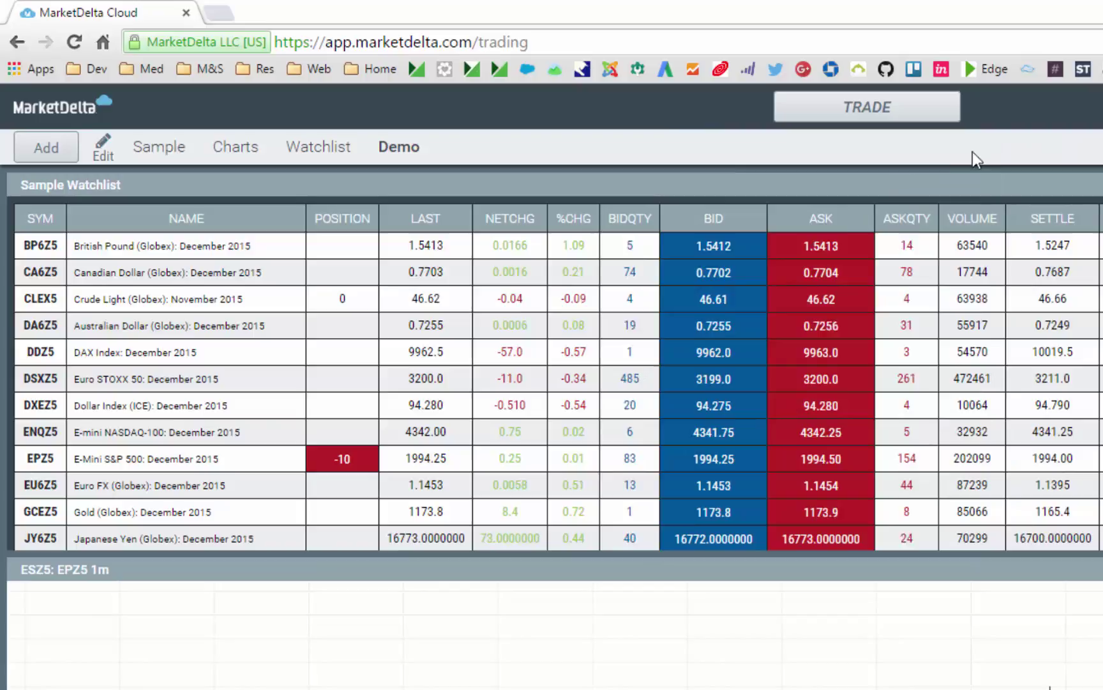
# Reopen and close the CA6Z5 buy ticket from its ask price, and open a sell ticket from its bid price
pyautogui.click(814, 283)
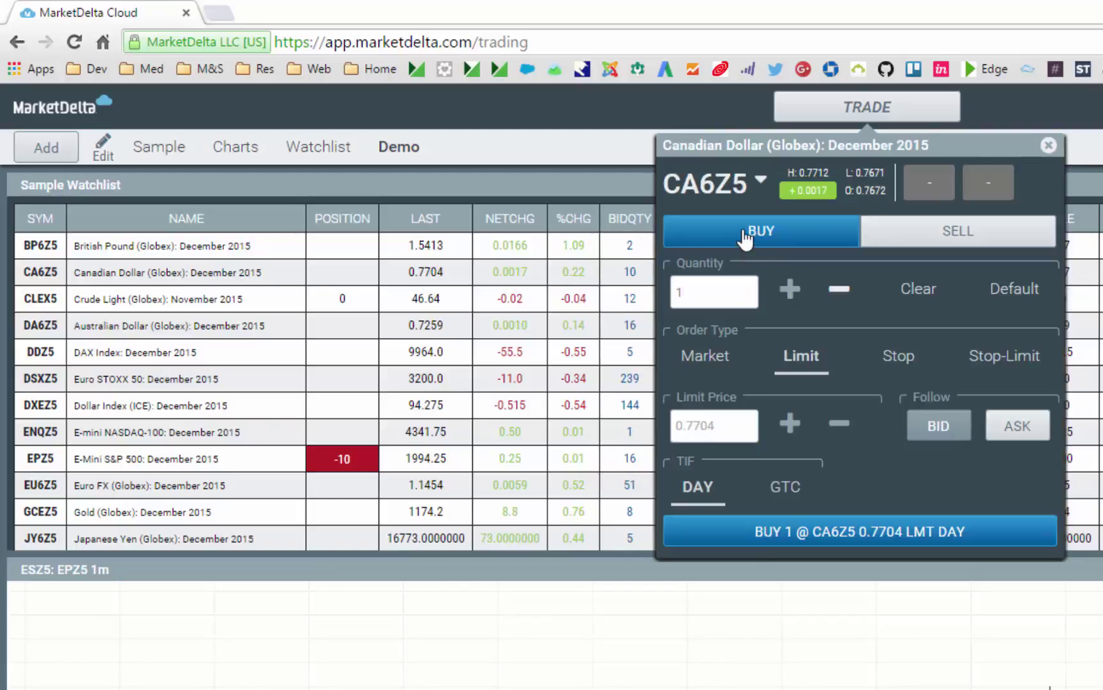
pyautogui.click(1049, 145)
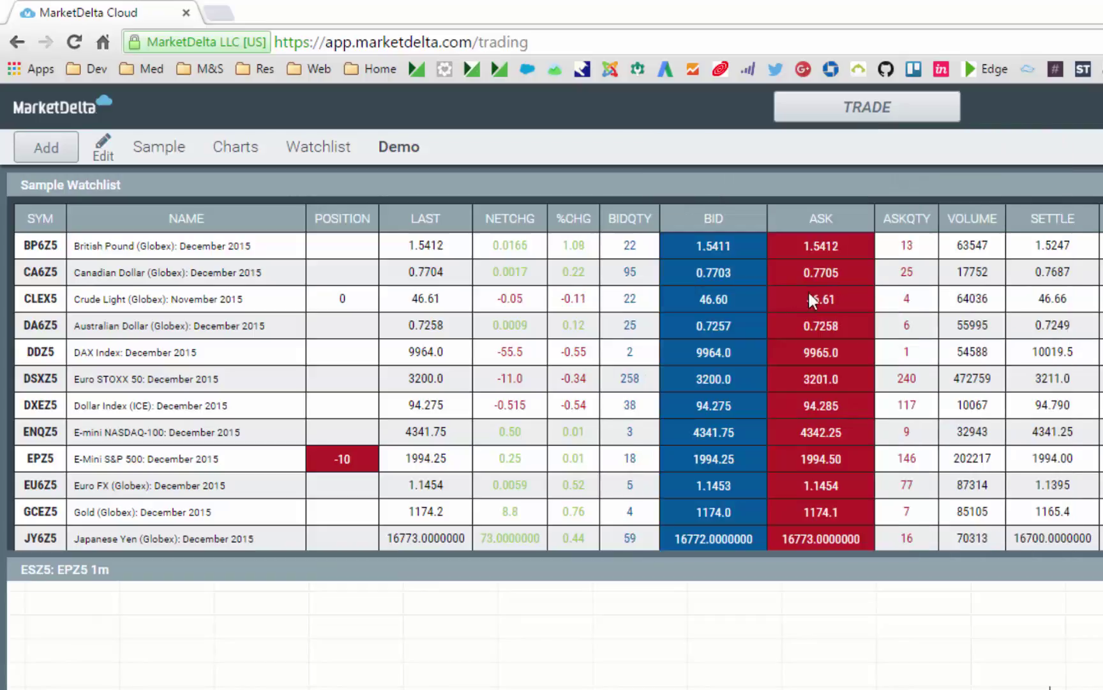
pyautogui.click(730, 279)
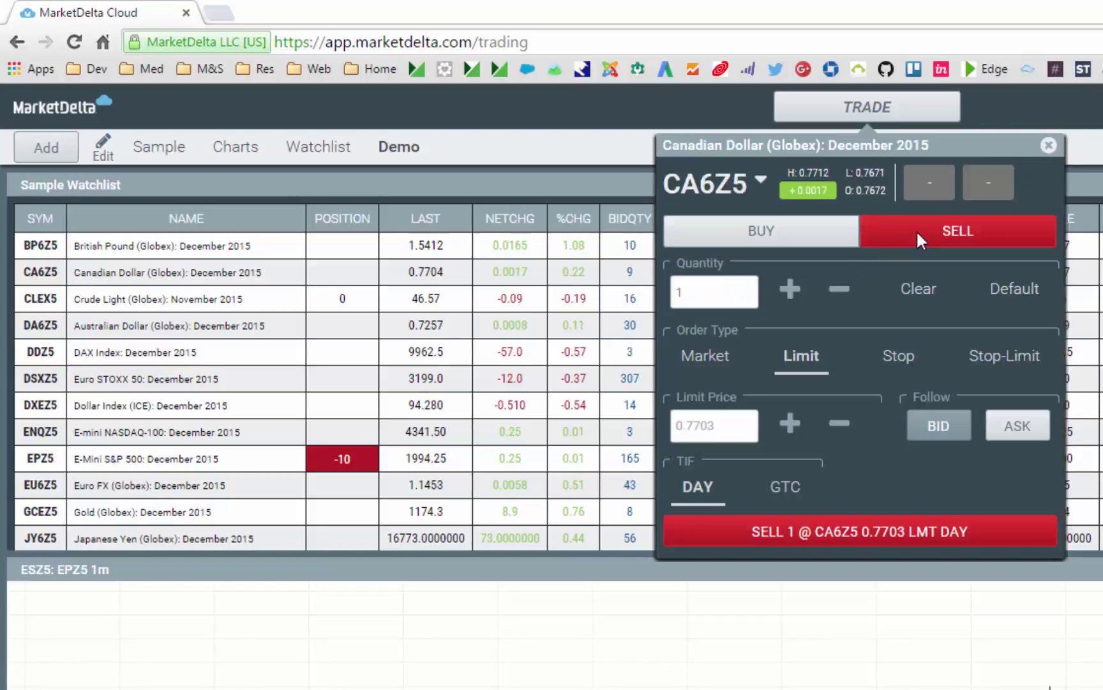